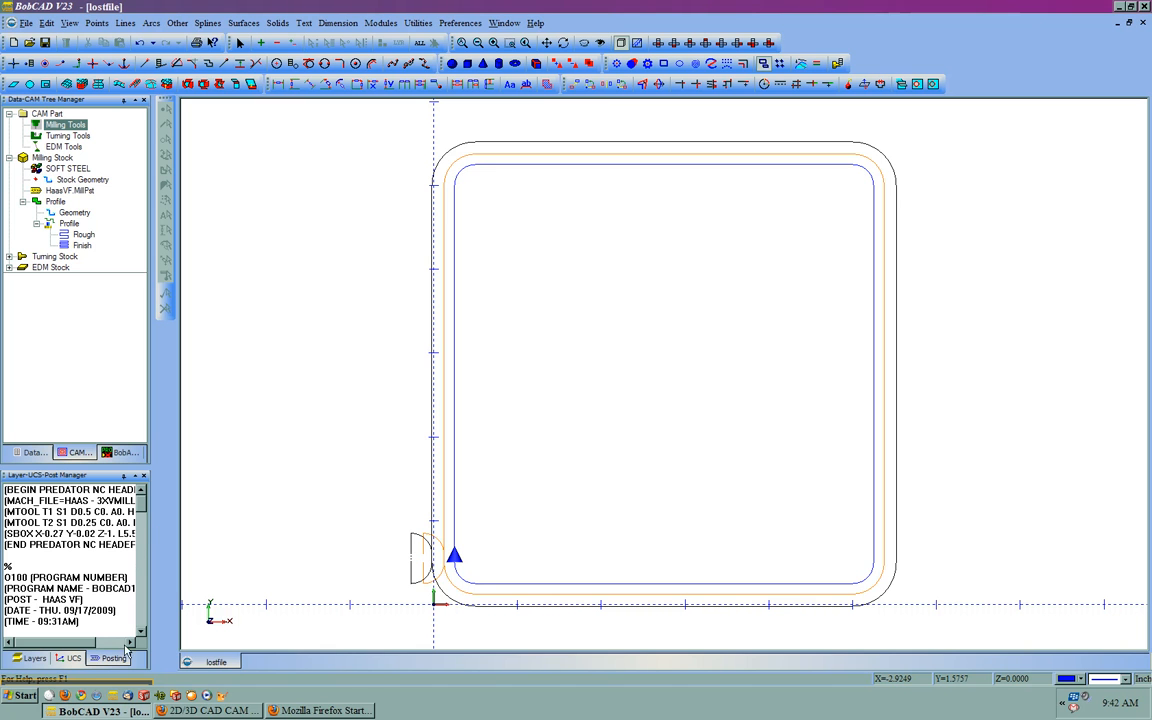
- Open the Windows file search and set it to look in My Computer
right_click(24, 697)
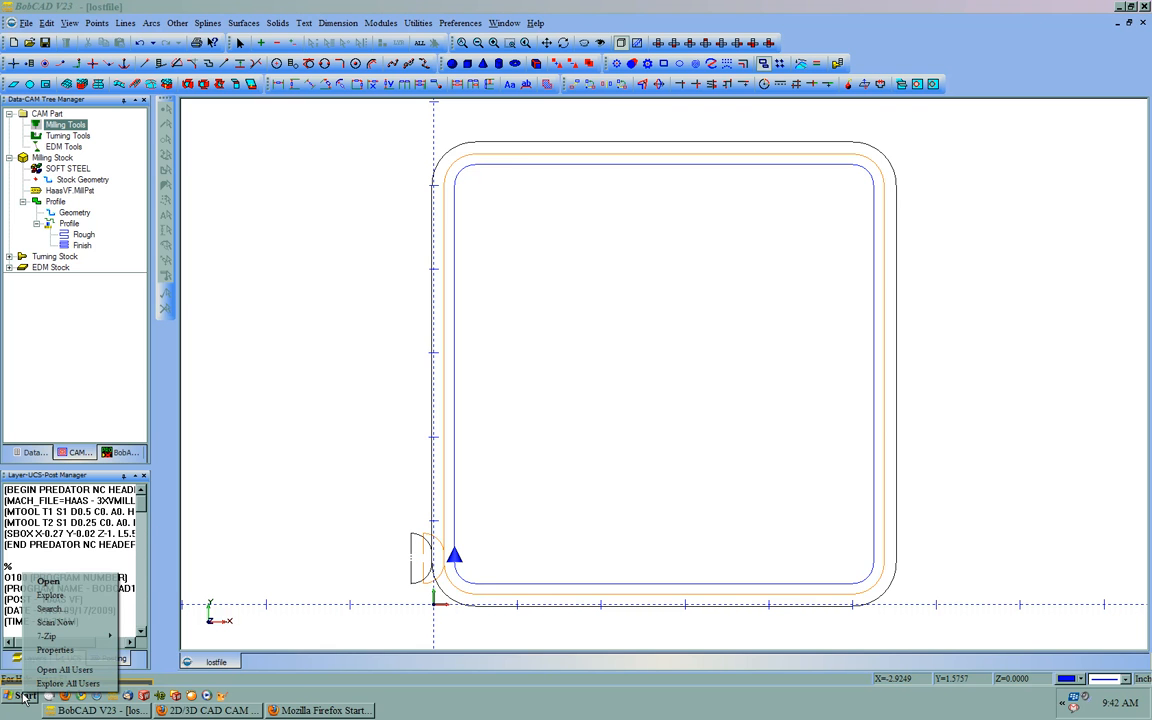
click(76, 612)
drag(623, 127, 512, 125)
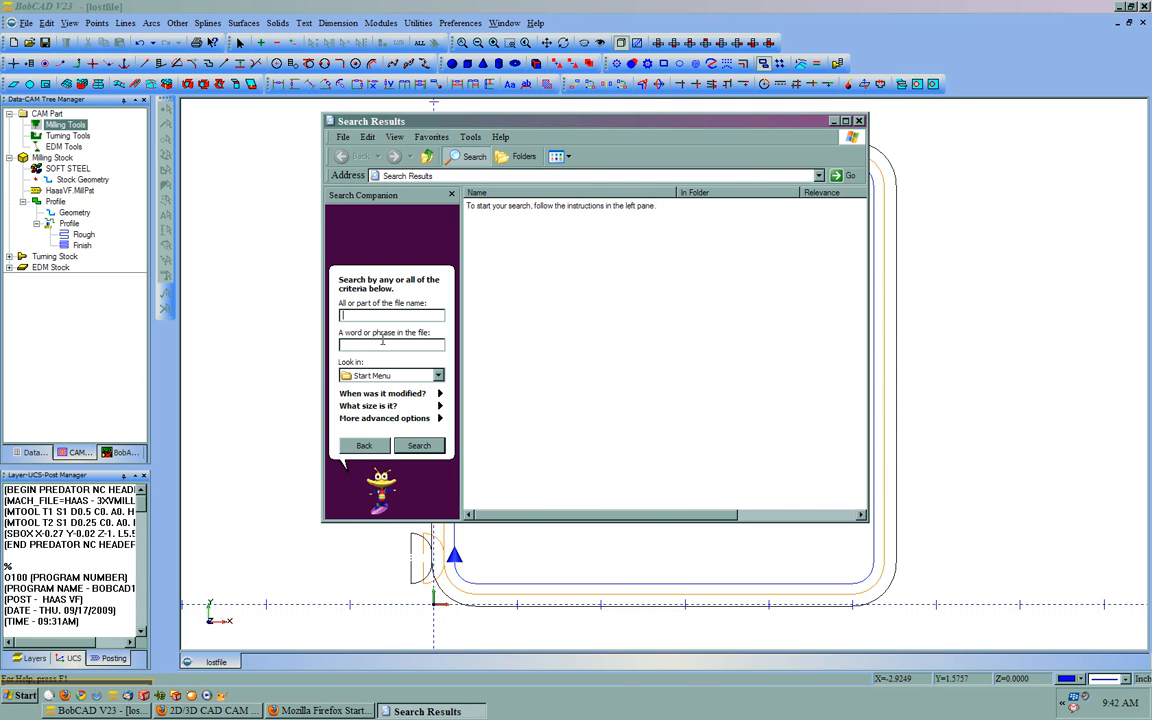
click(405, 375)
click(405, 402)
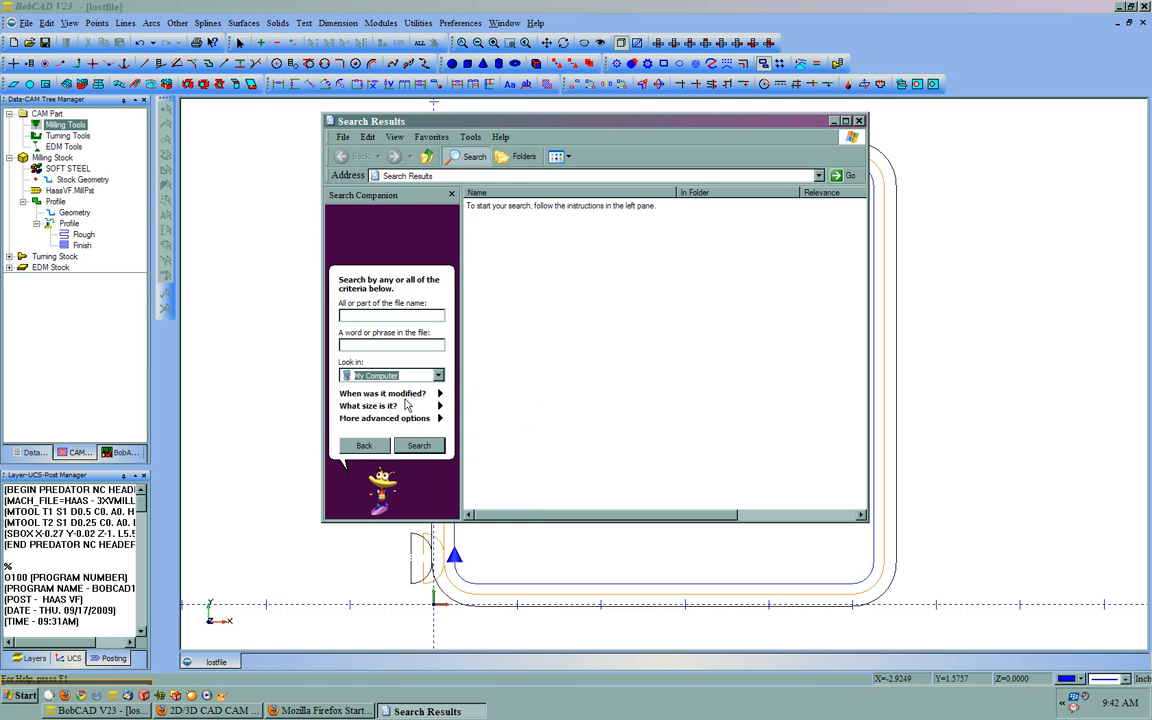
- Search for files with "lost" in the name, check the details of lostfile.bbcd, and close the search window
click(390, 314)
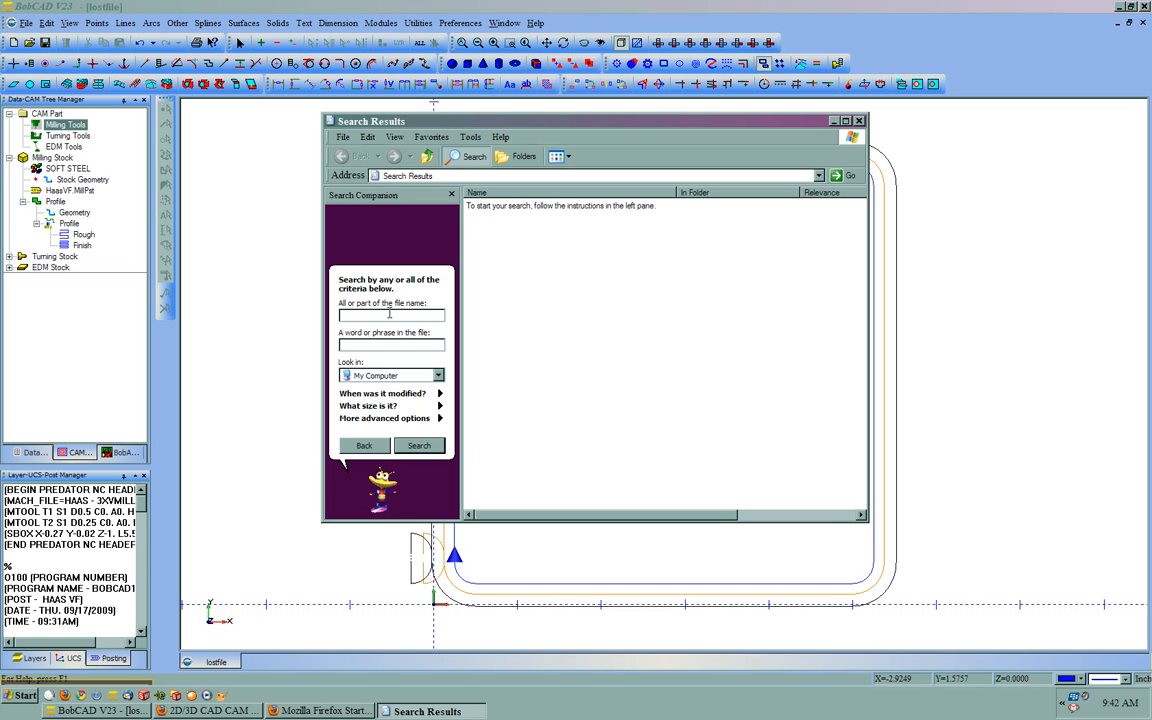
text(lost)
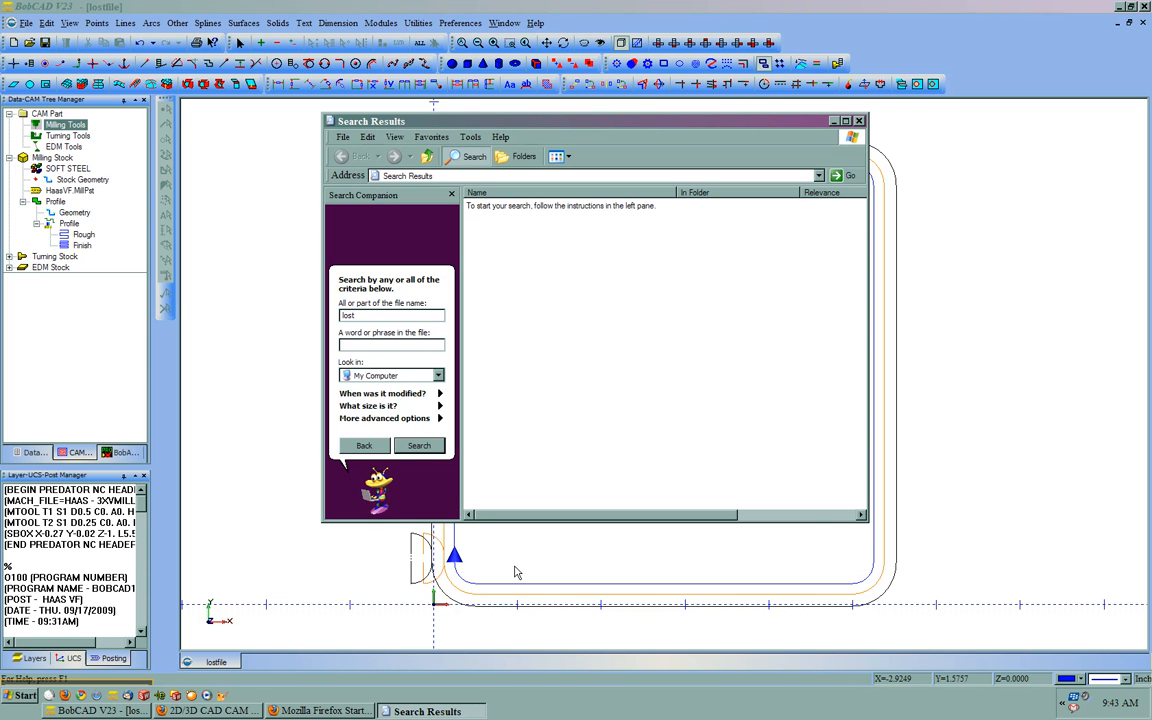
click(419, 446)
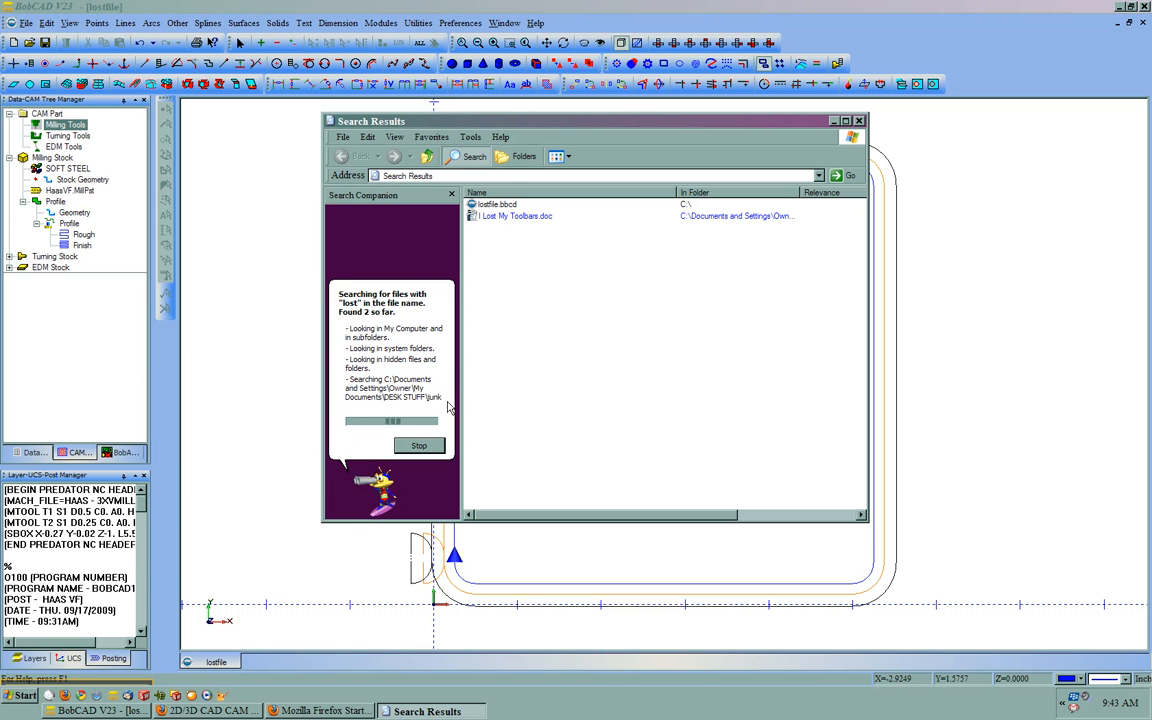
click(426, 446)
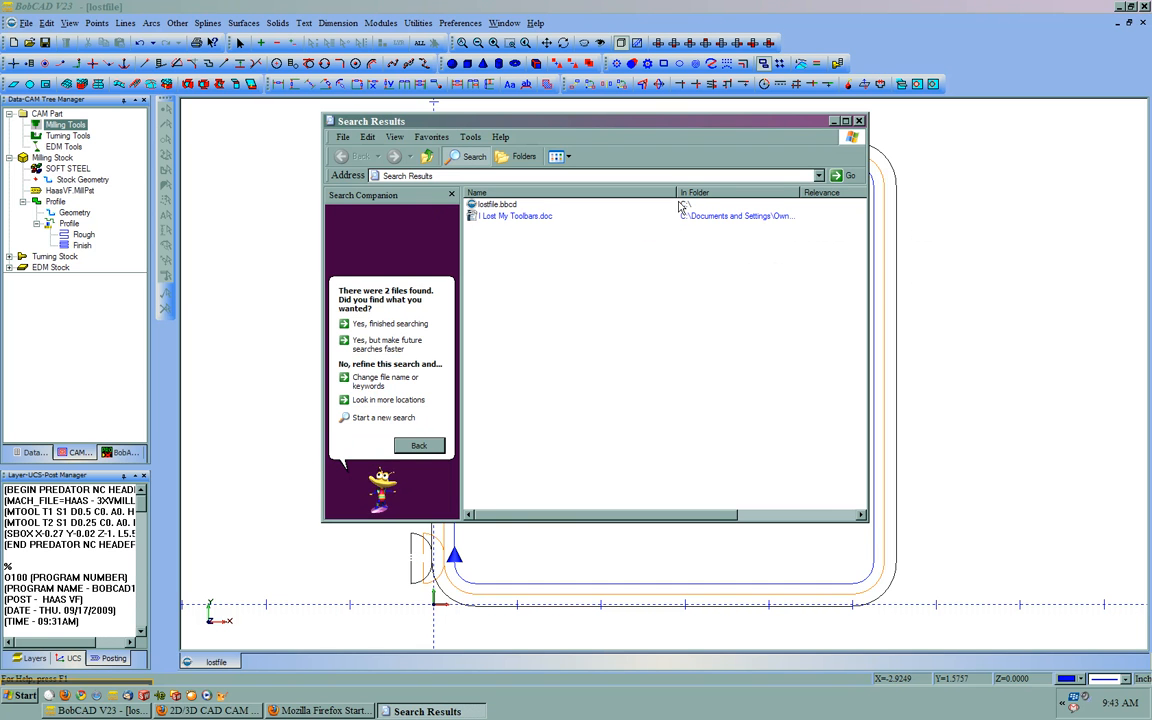
click(485, 206)
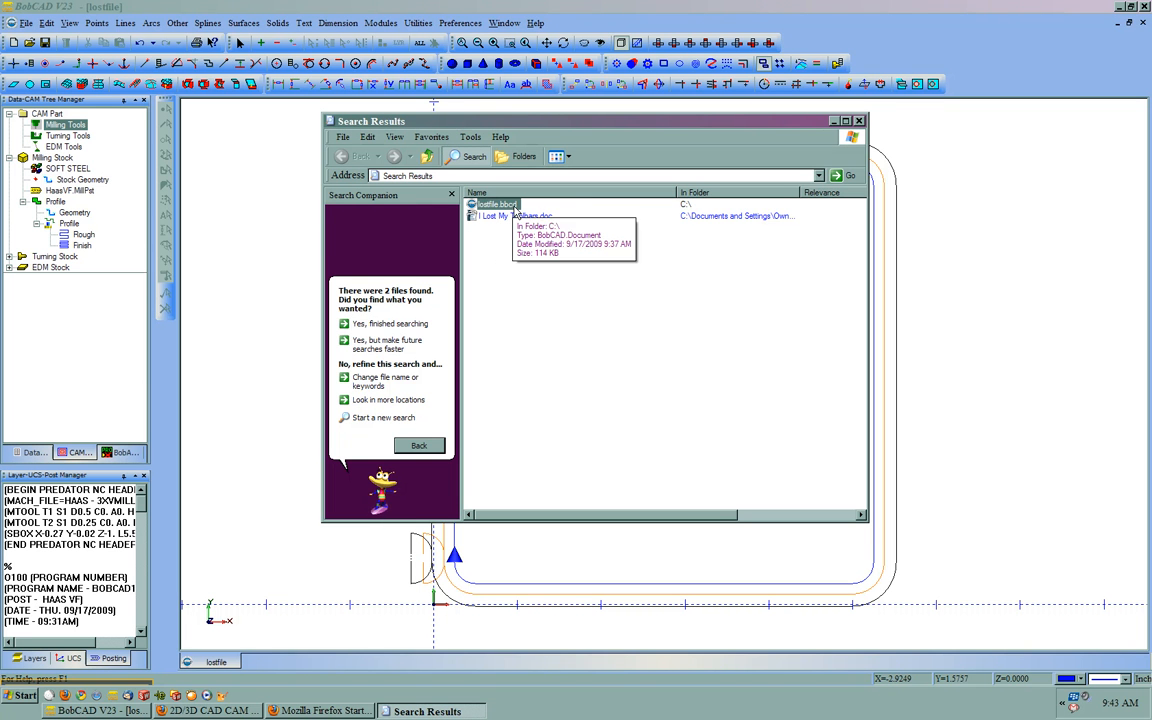
click(860, 122)
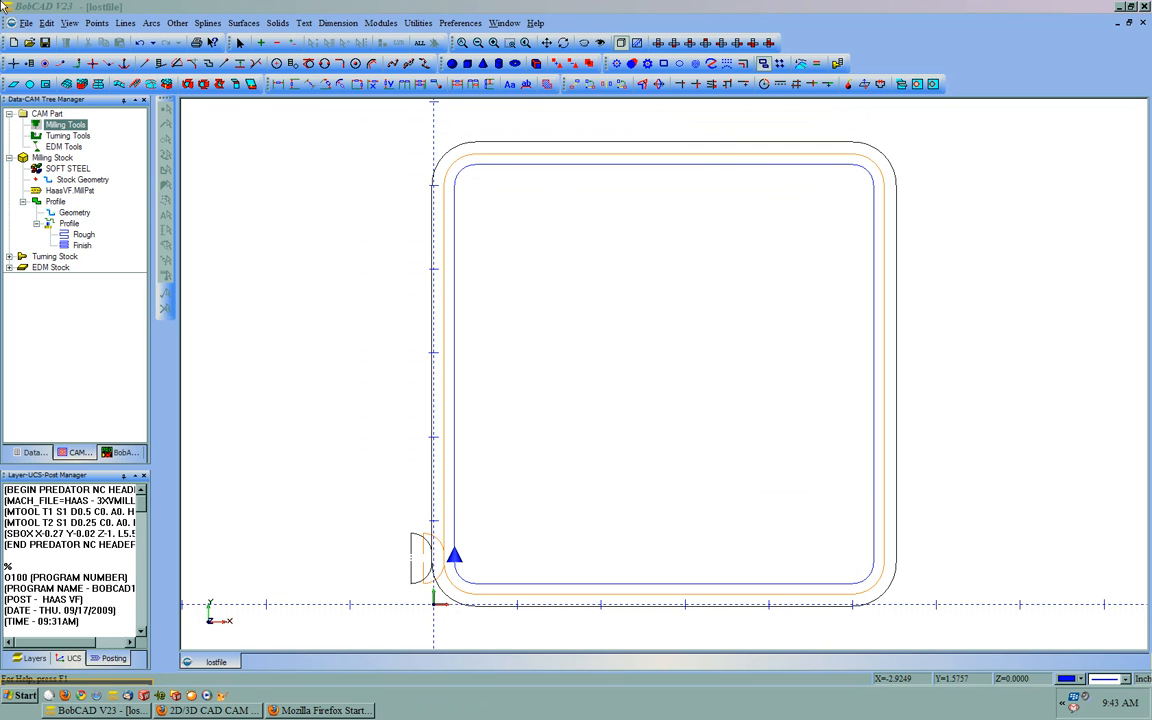
- Save a copy of the drawing in My Documents as "lost" in AutoCAD DXF format
click(26, 23)
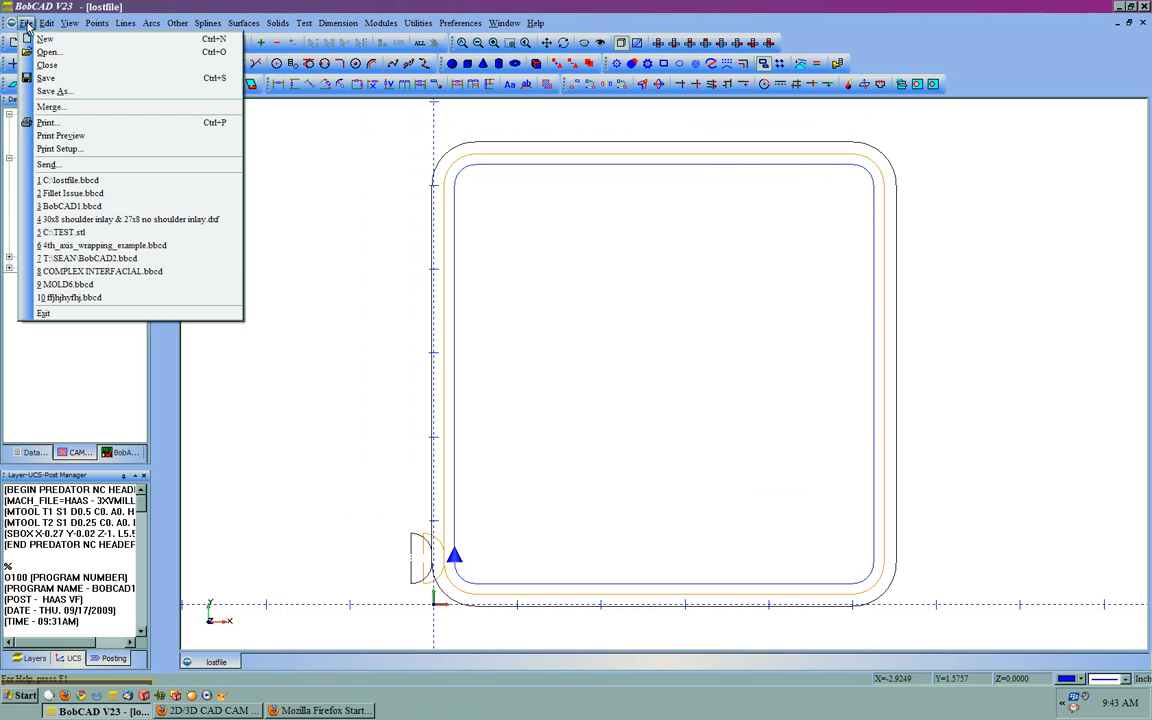
click(85, 96)
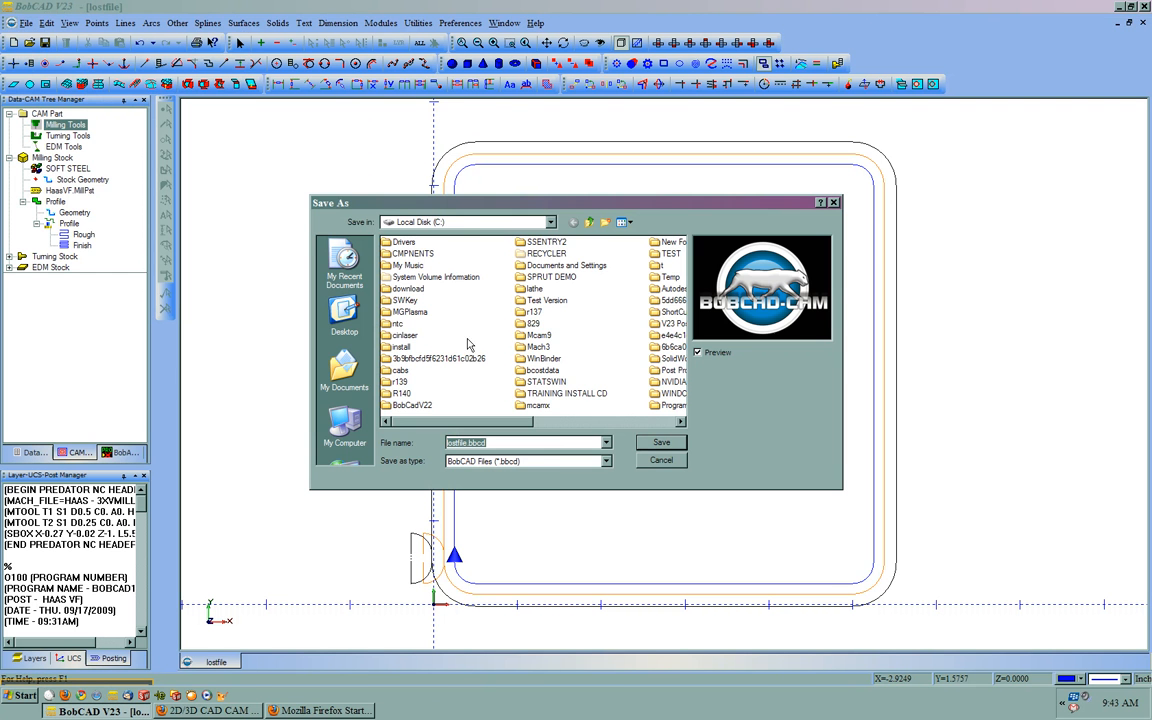
click(476, 224)
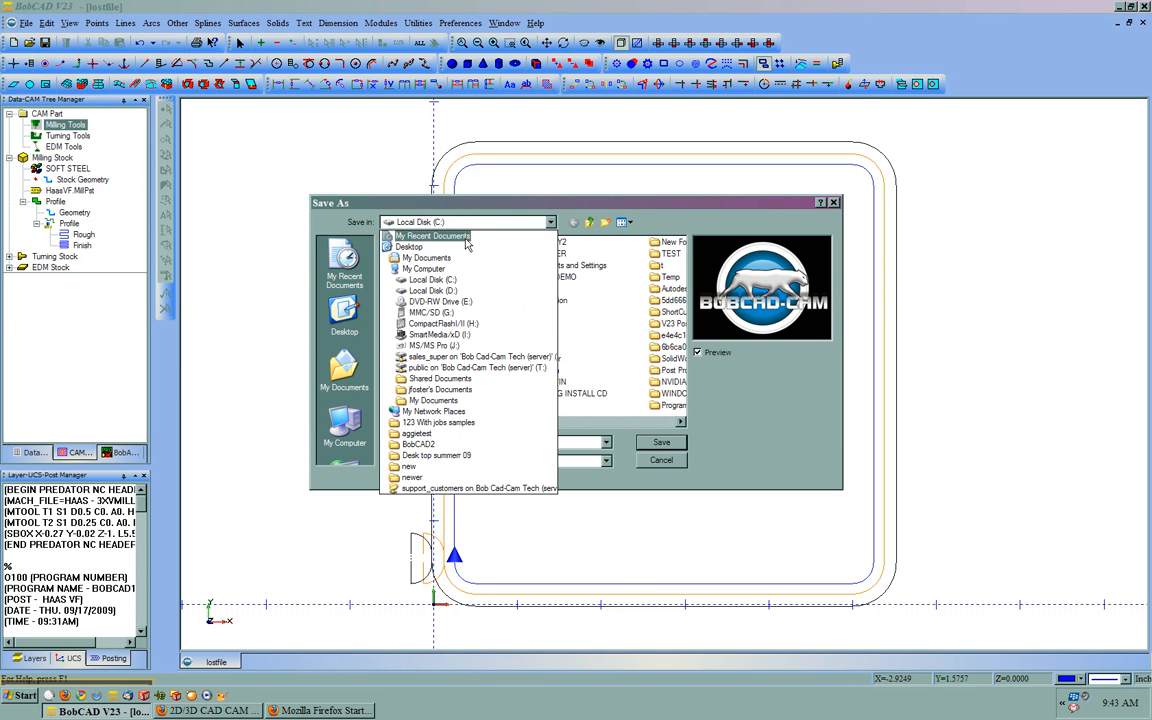
click(442, 258)
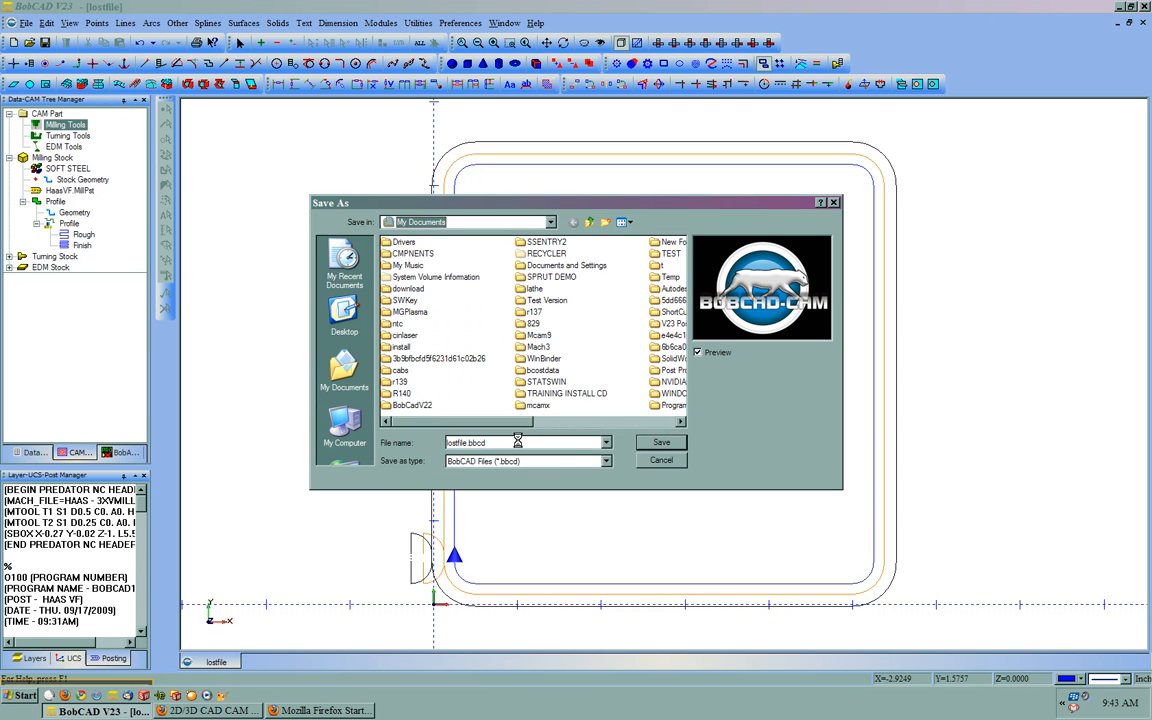
key(BackSpace)
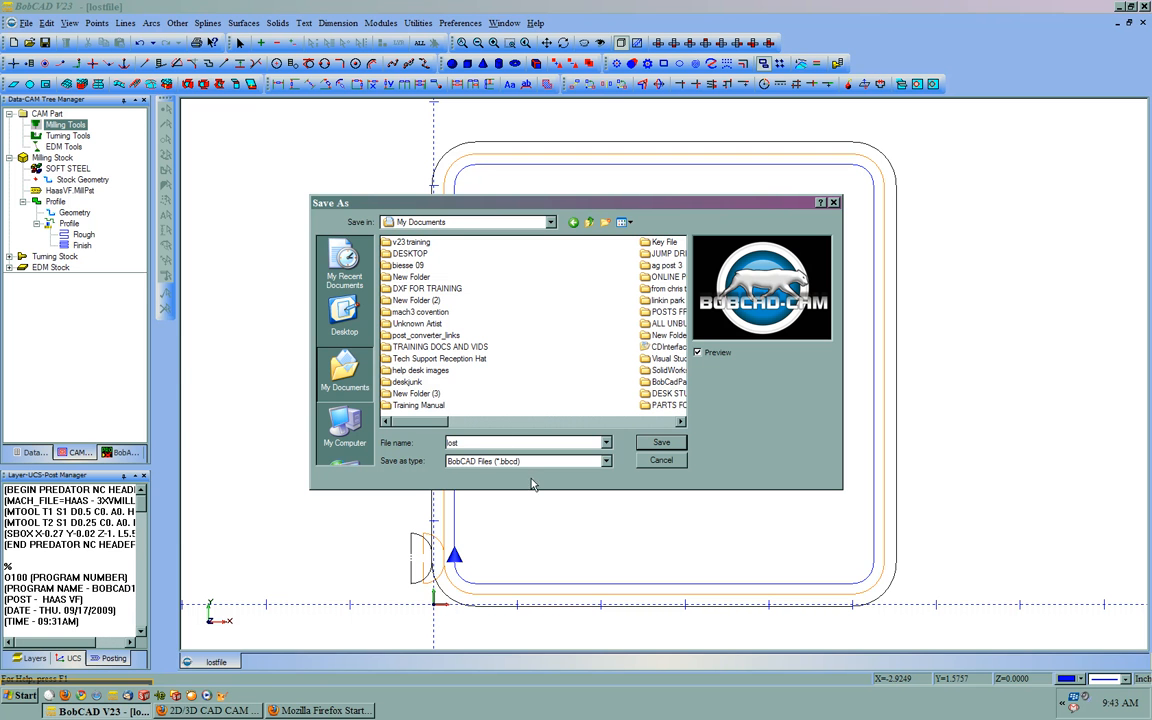
click(529, 465)
click(530, 494)
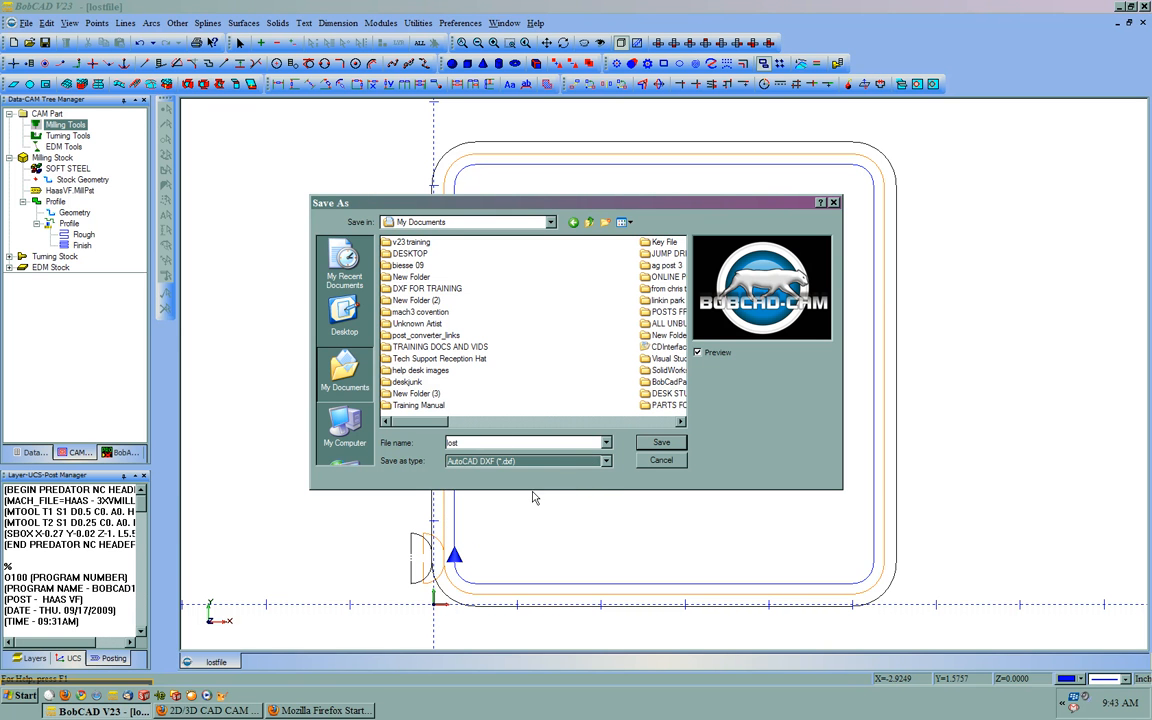
click(671, 442)
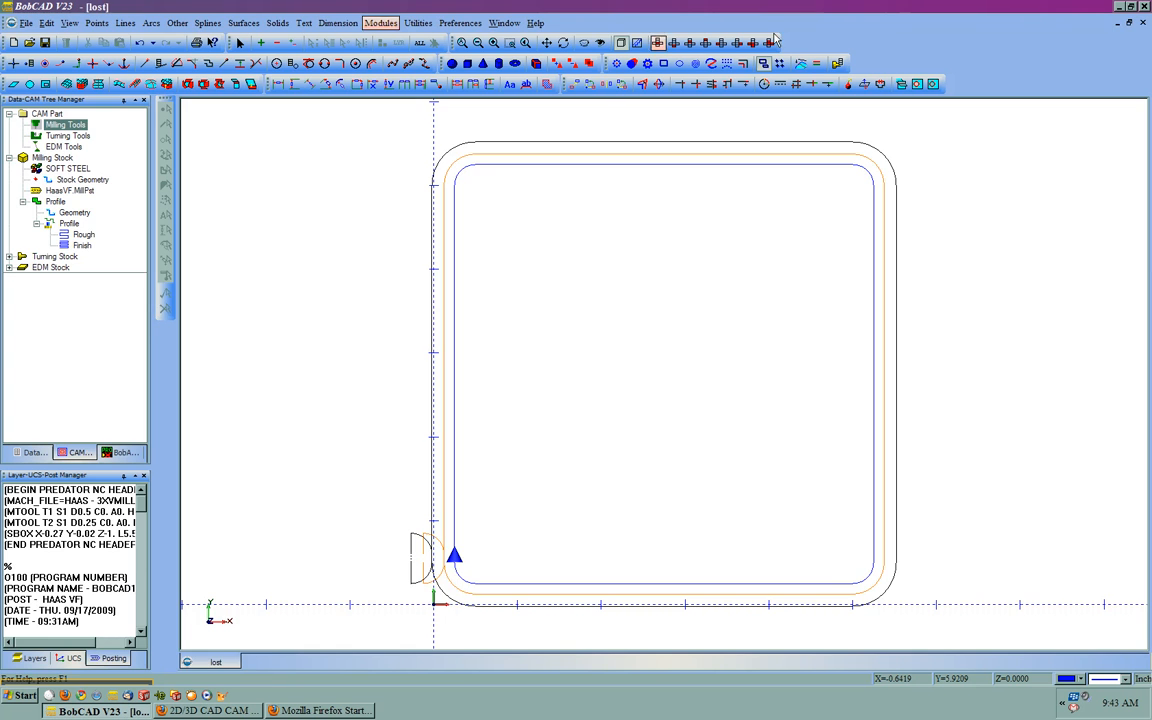
- Close the current drawing and open the recently used file C:\TEST.stl
click(1141, 22)
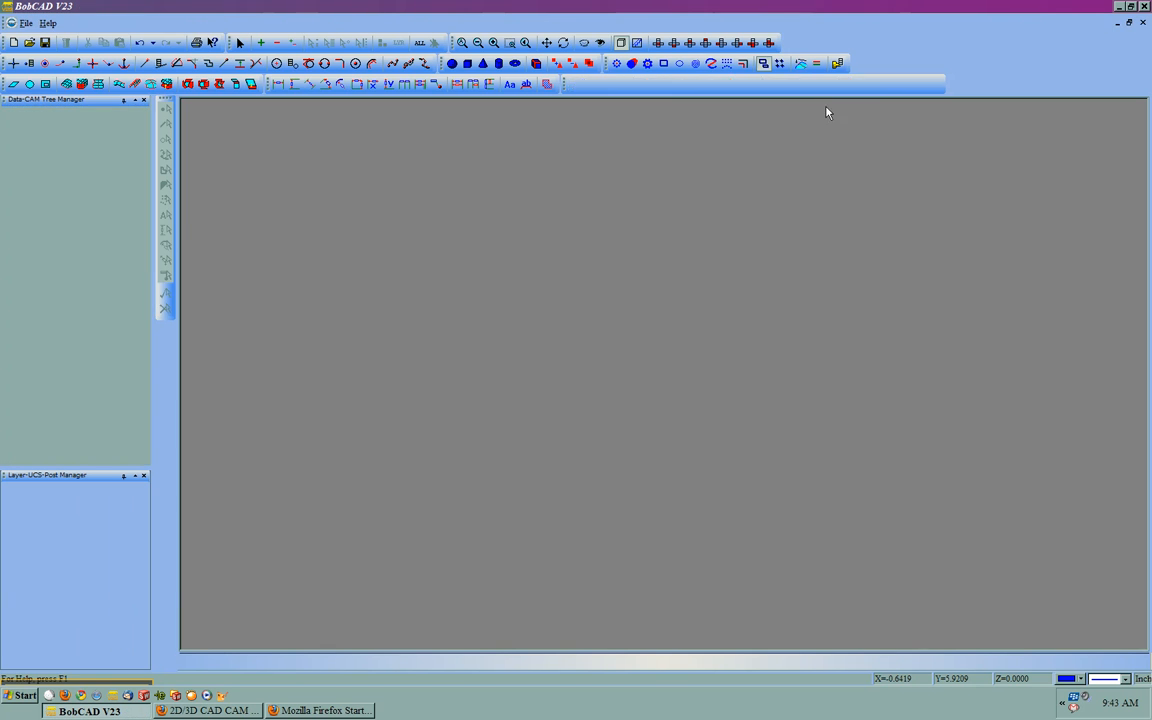
click(15, 23)
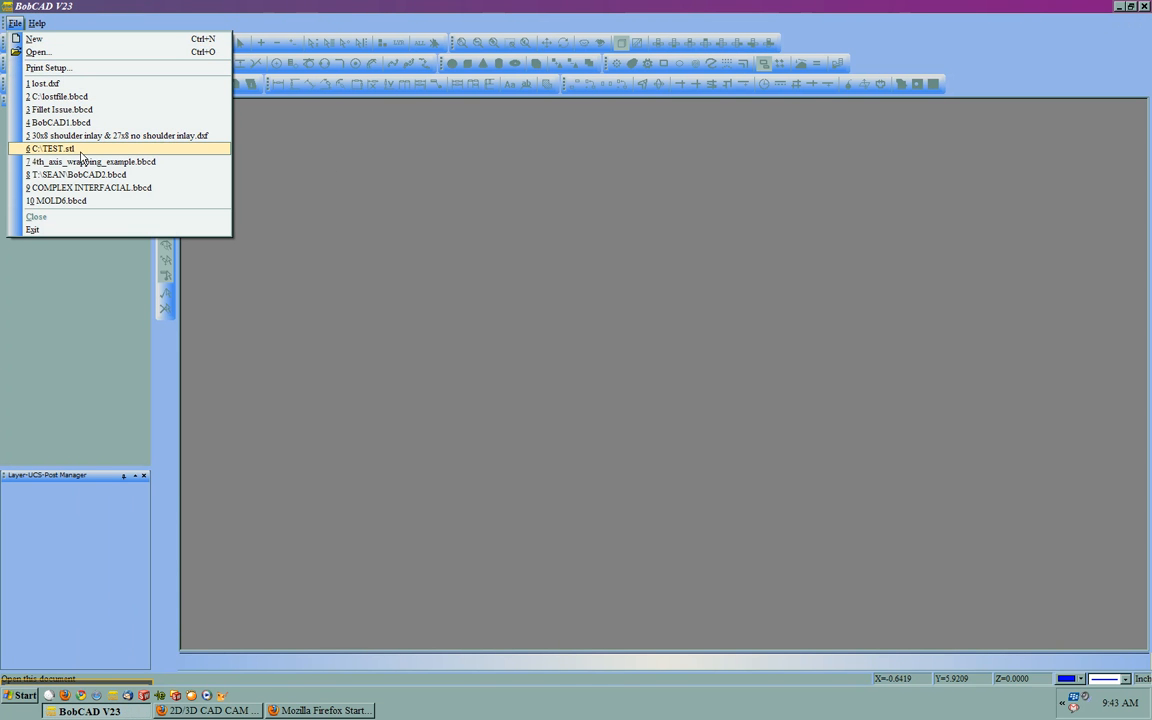
click(81, 150)
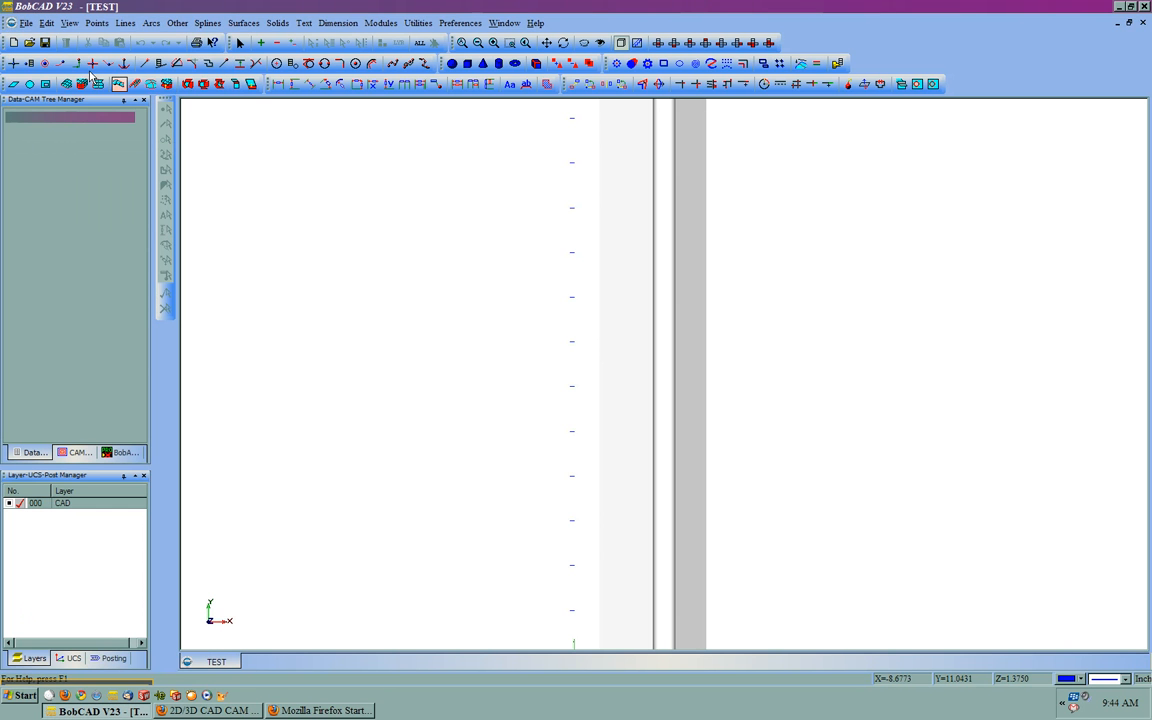
click(15, 22)
click(40, 48)
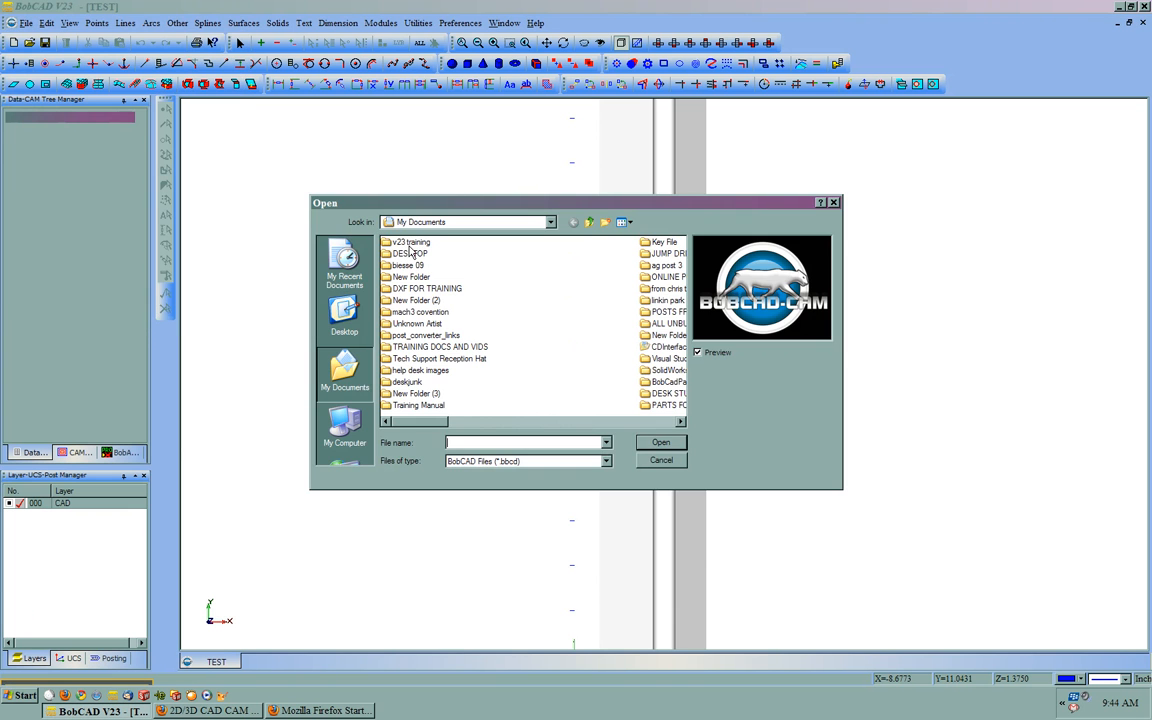
click(661, 460)
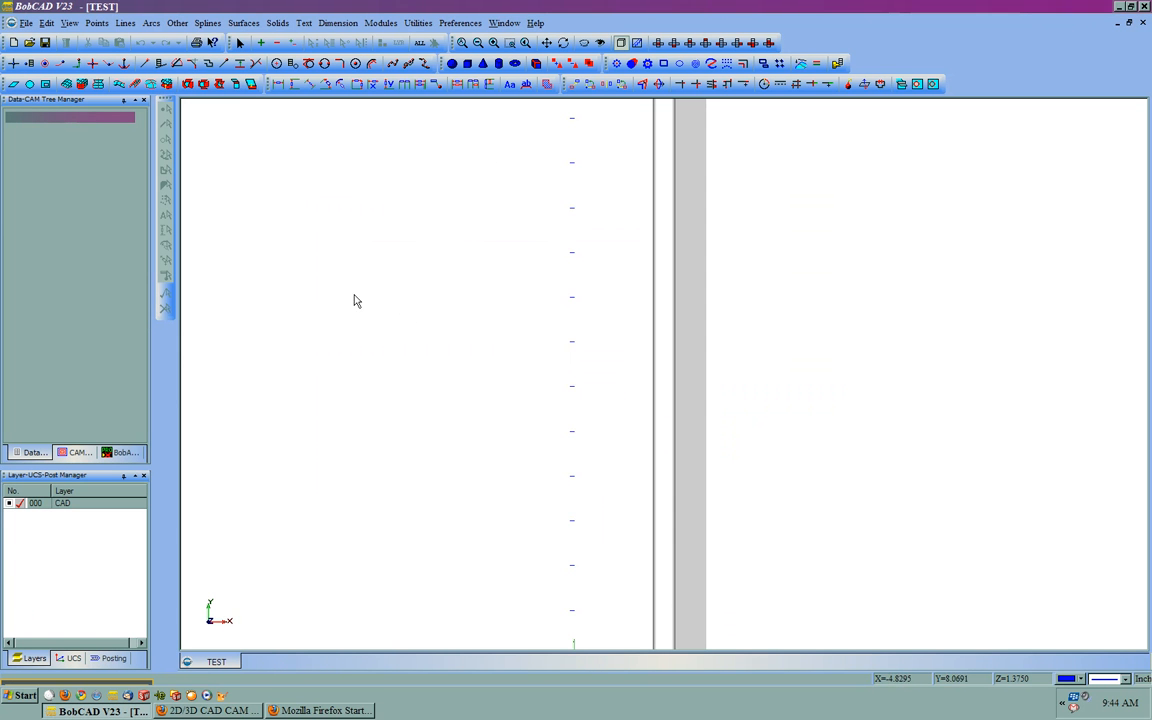
- Search My Documents with the Windows file search for all files matching *.dxf
right_click(24, 695)
click(46, 610)
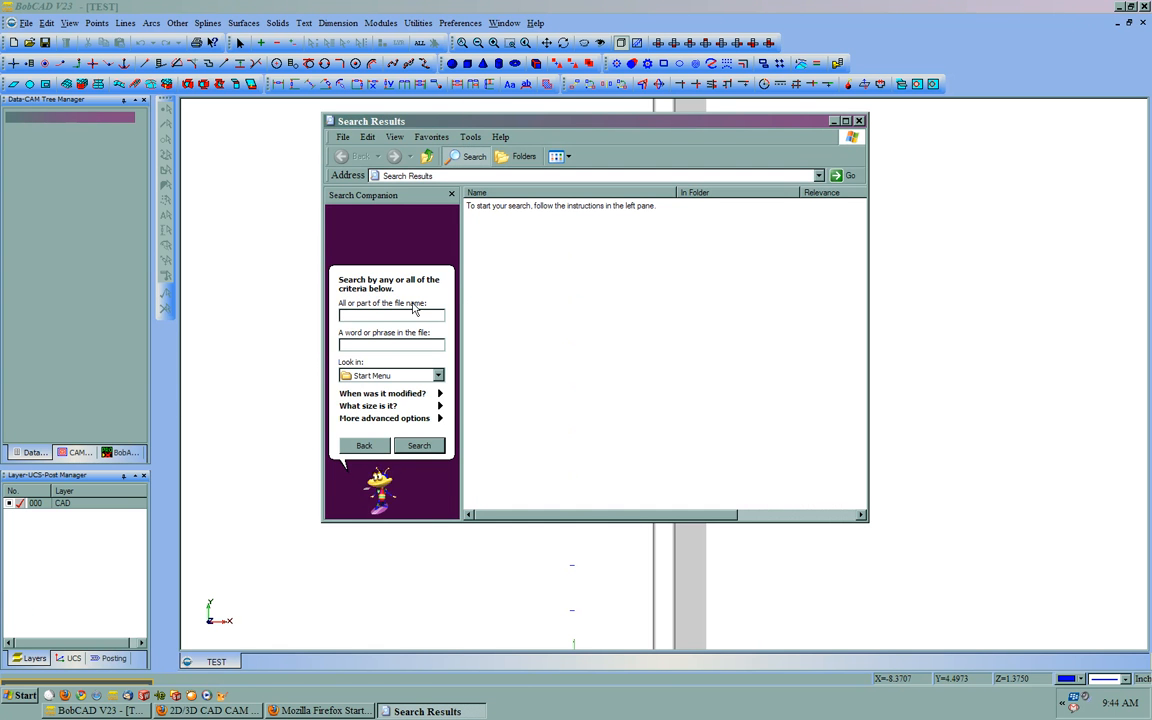
click(400, 375)
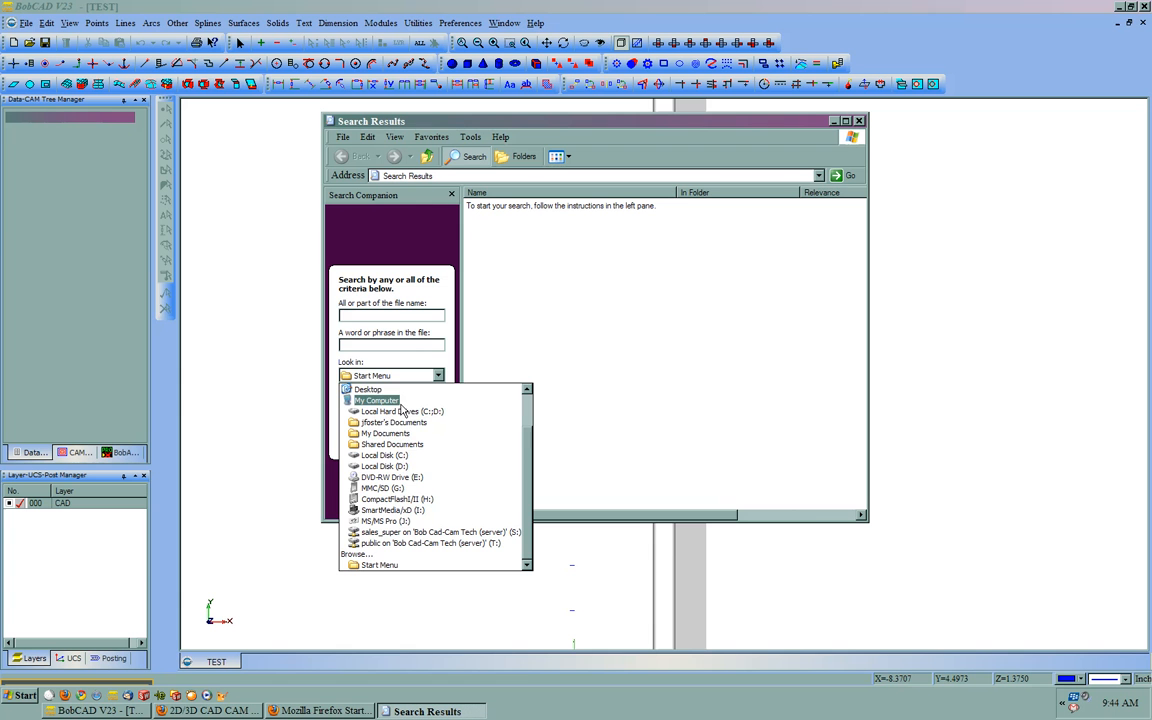
click(387, 434)
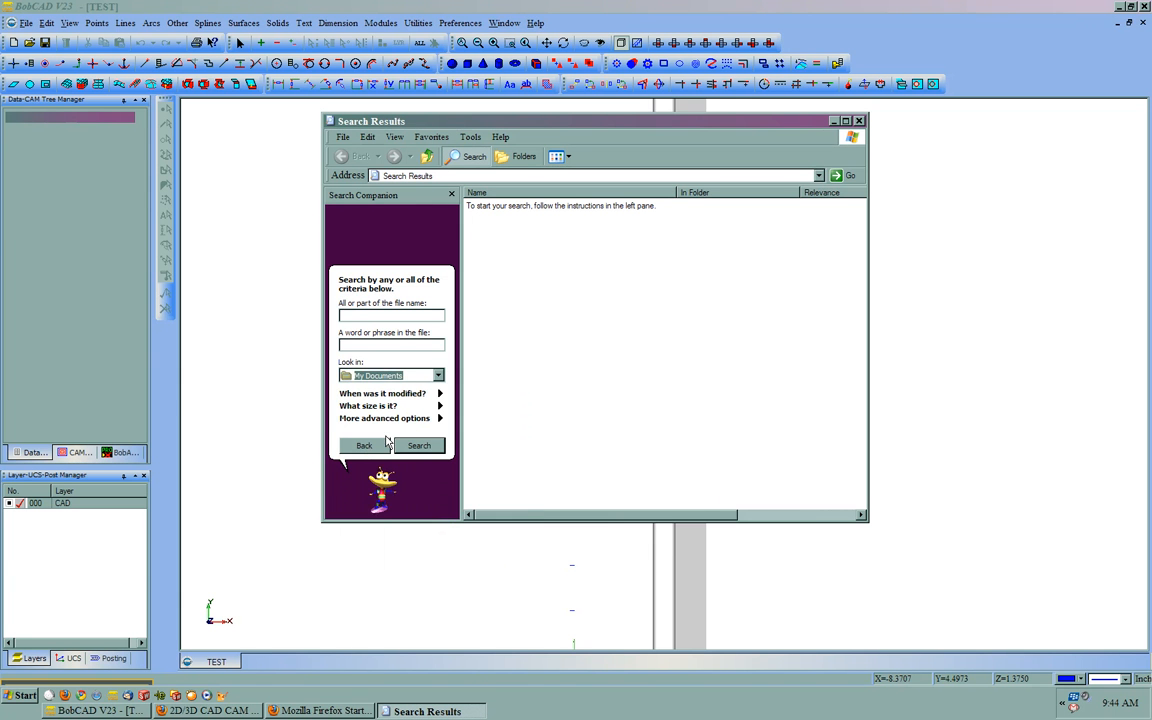
click(375, 316)
text(*)
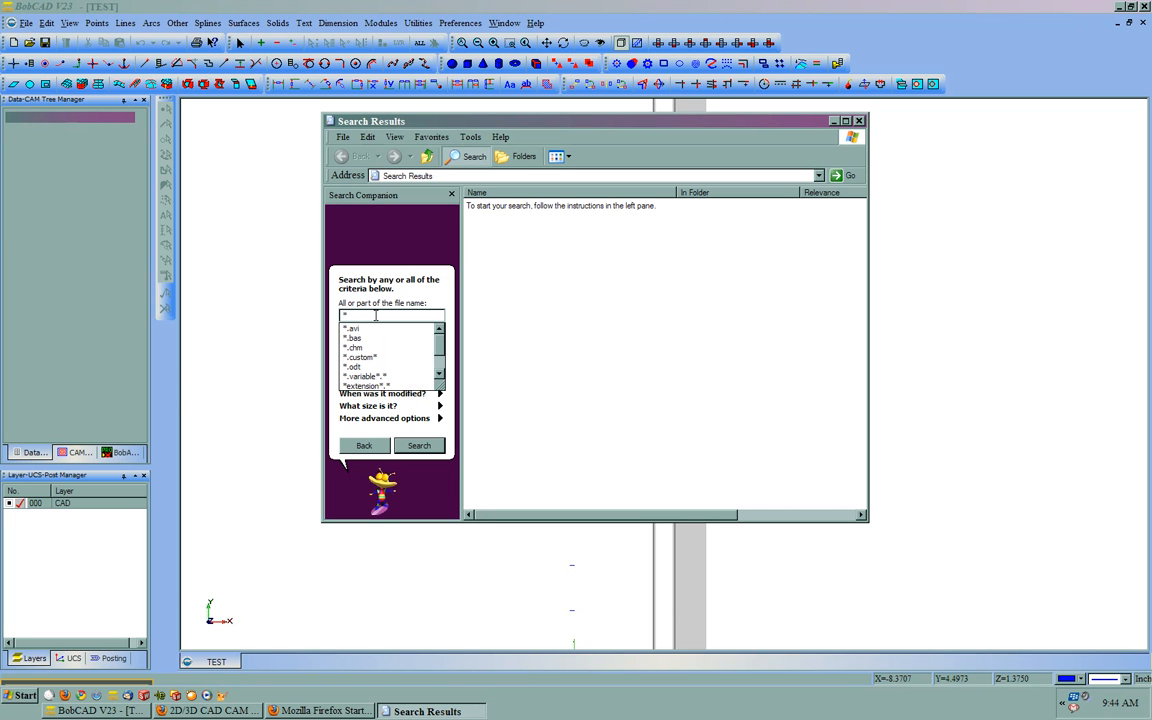
text(.dxf)
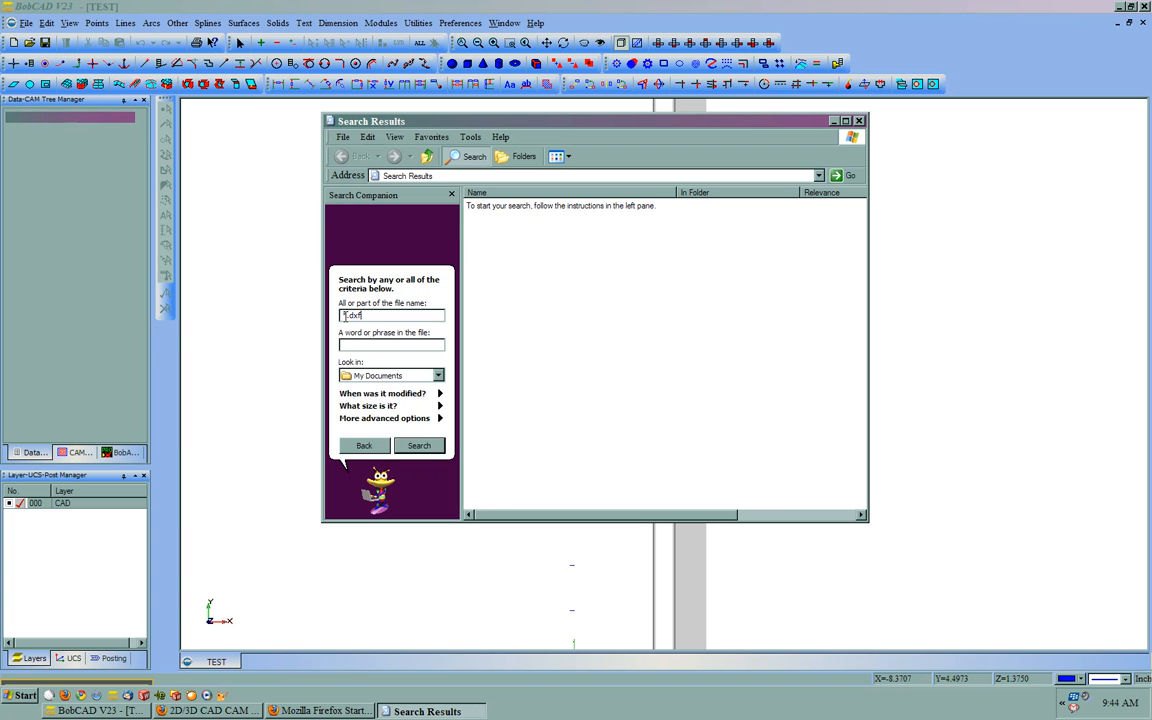
click(420, 447)
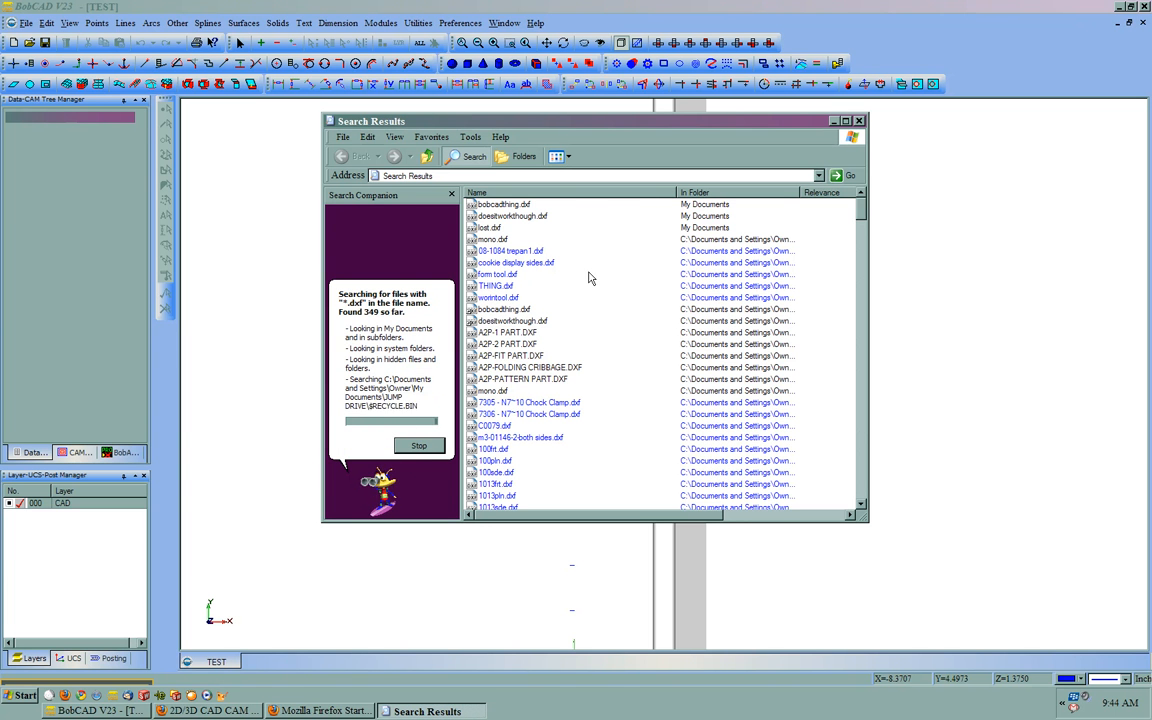
- Look through the folders and sizes of the found DXF files and select lost.dxf in My Documents
drag(861, 209, 851, 175)
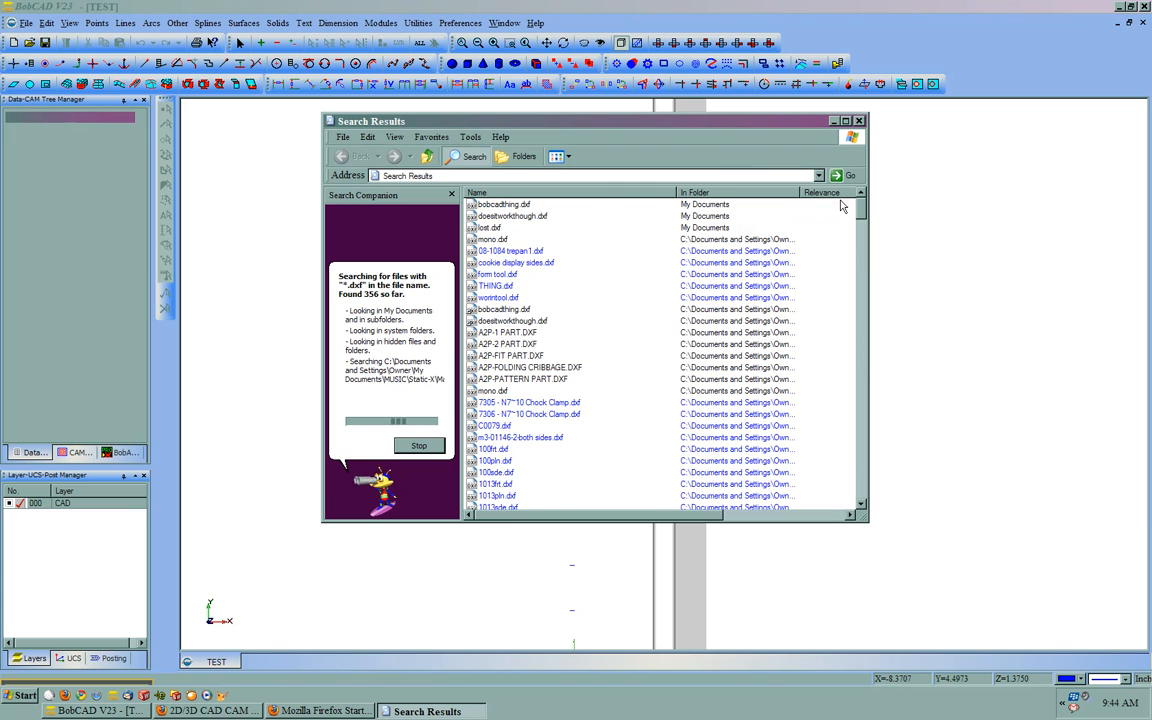
drag(636, 521, 766, 519)
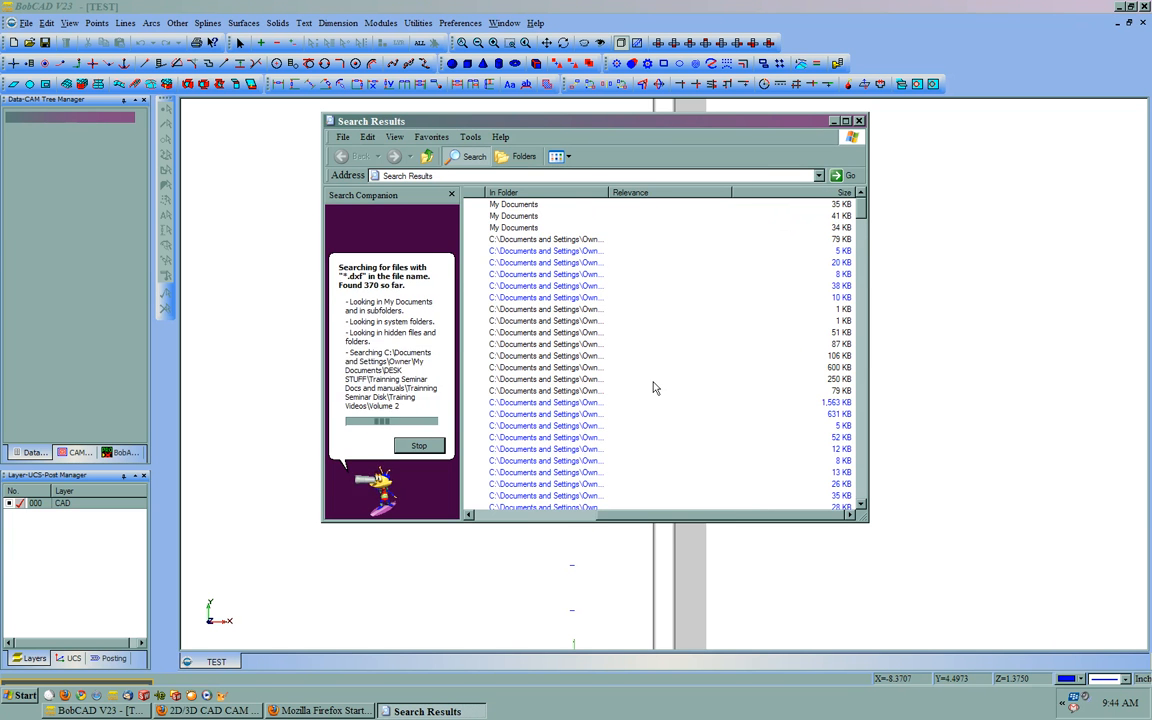
drag(652, 521, 524, 520)
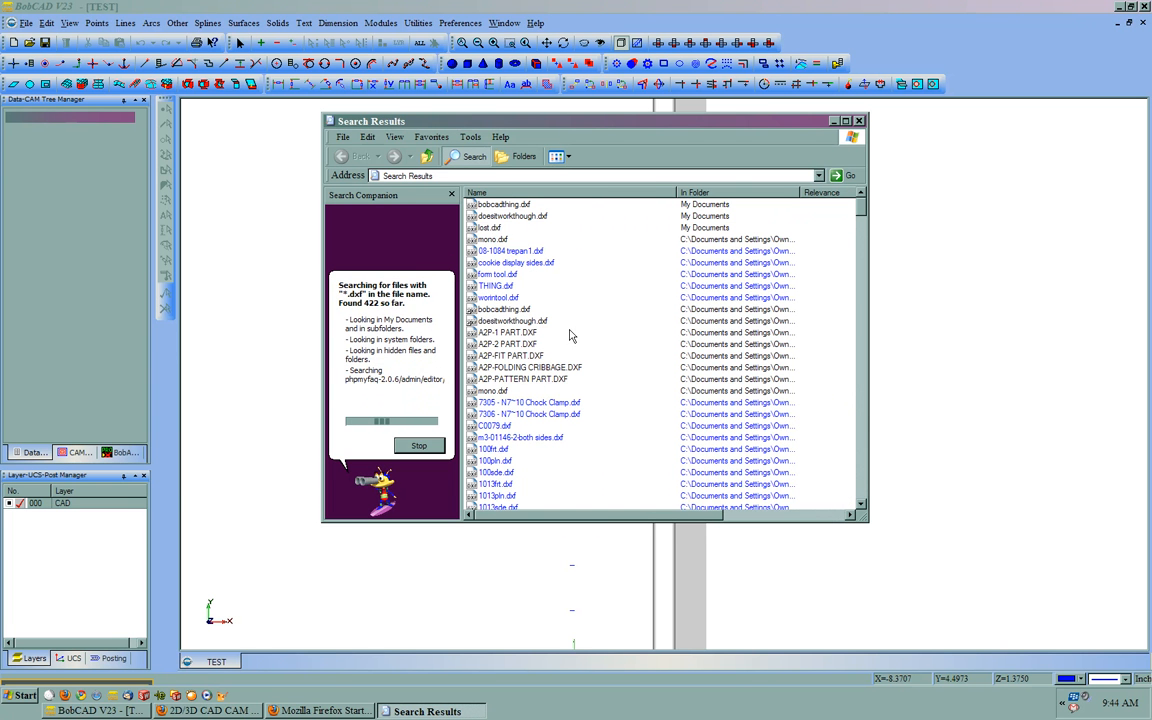
click(470, 230)
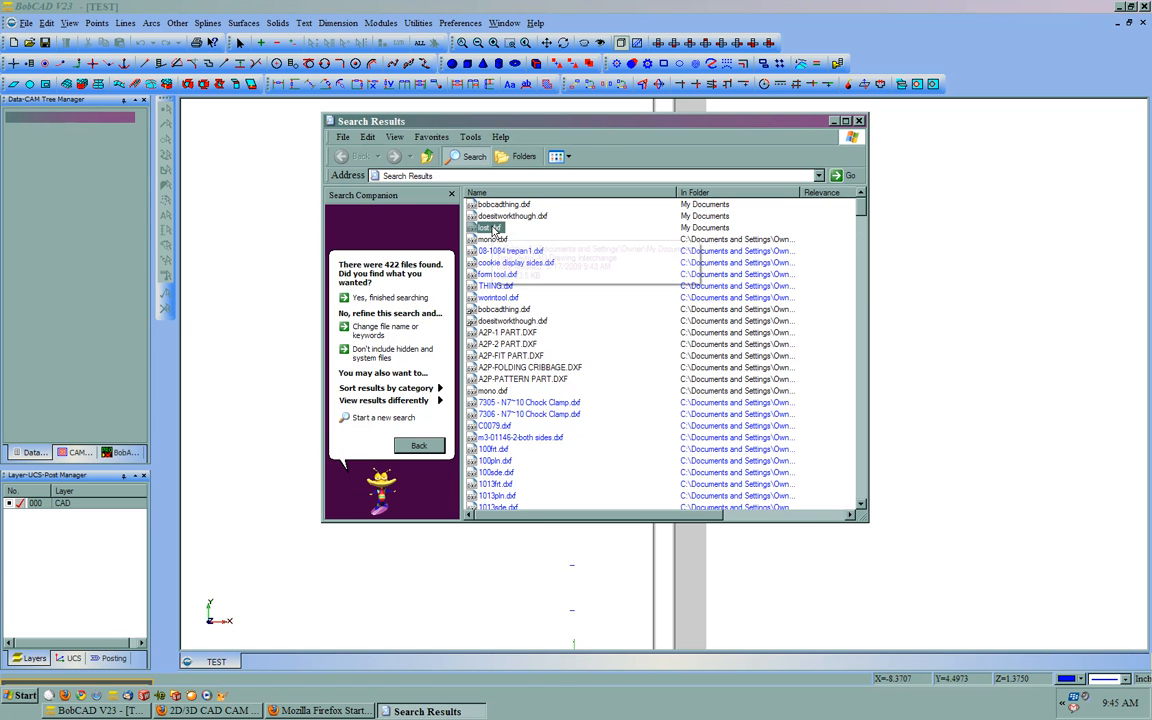
right_click(493, 229)
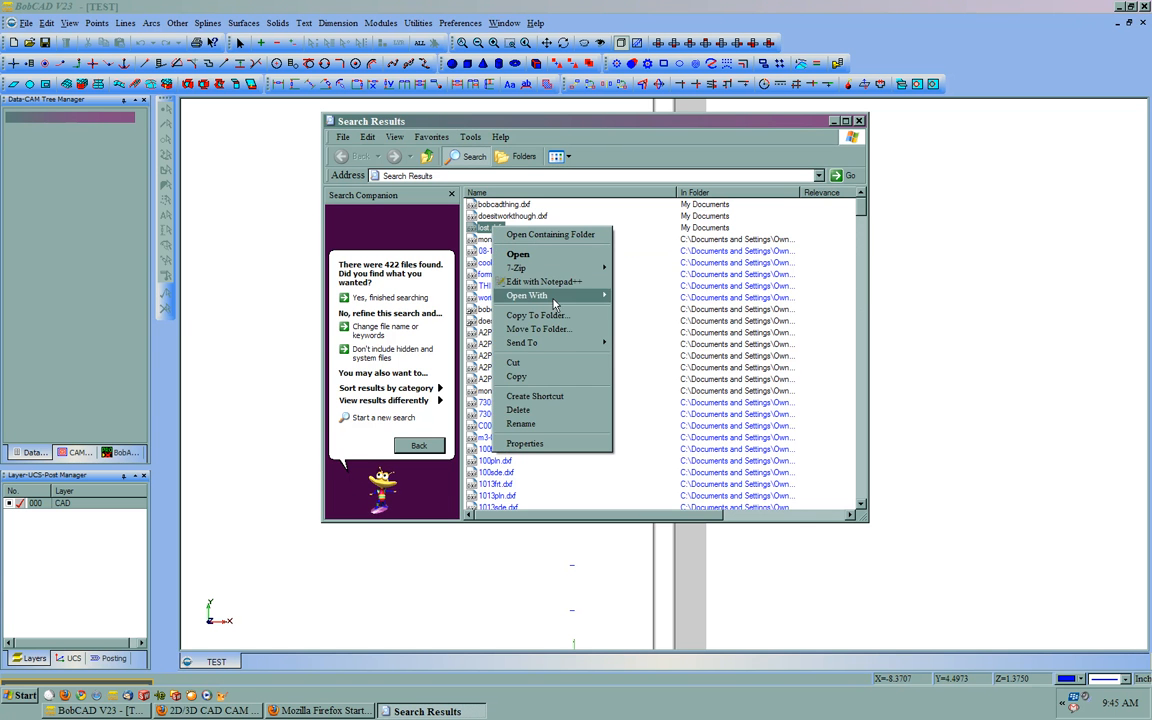
click(551, 383)
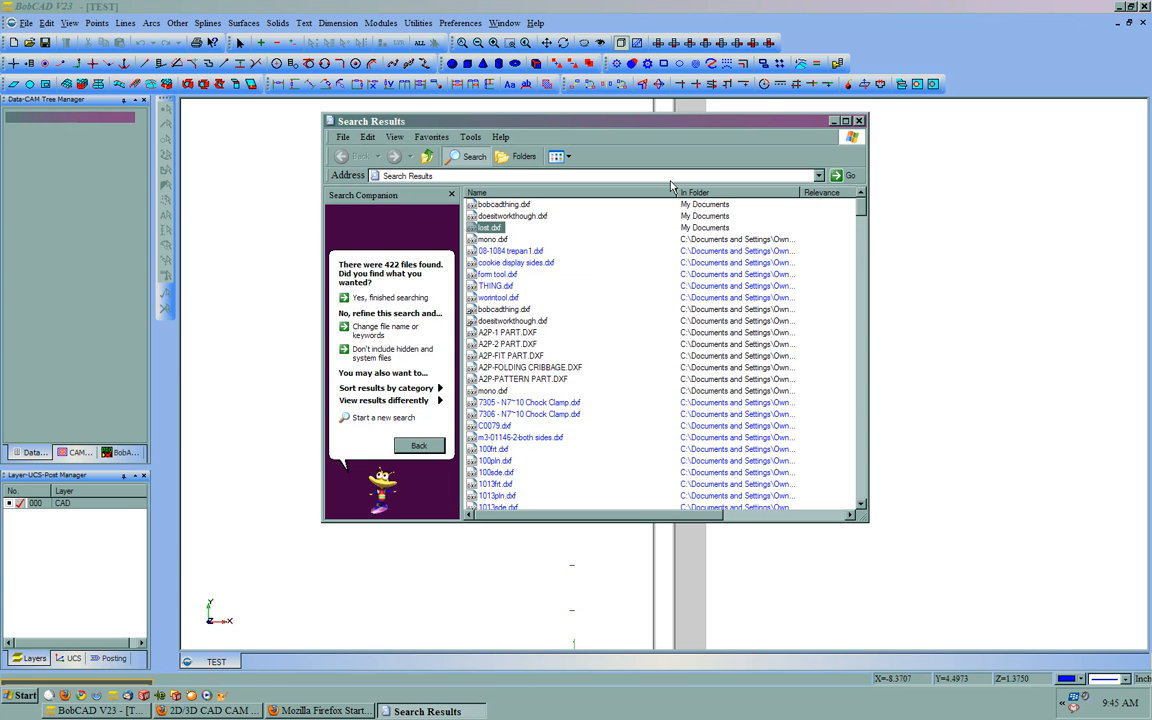
- Open lost.dxf from My Documents in BobCAD, with the file type set to All BobCAD Files
click(25, 22)
click(48, 50)
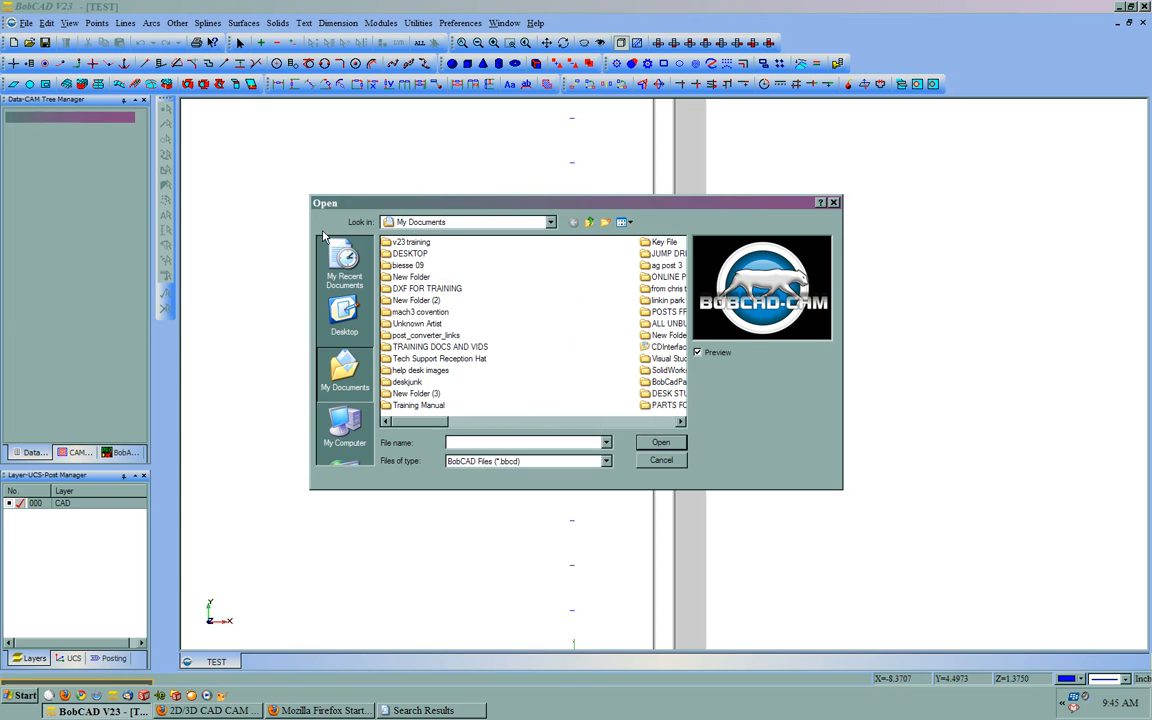
scroll(443, 350, down, 1)
scroll(443, 350, down, 1)
scroll(443, 352, down, 1)
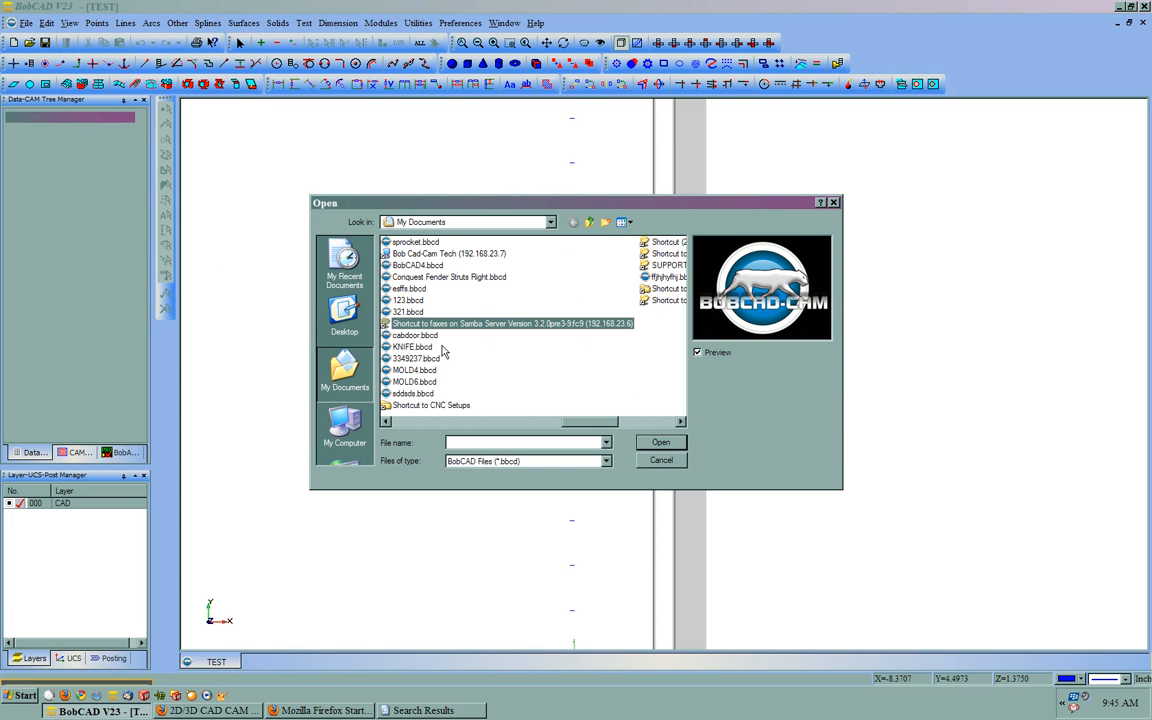
click(473, 461)
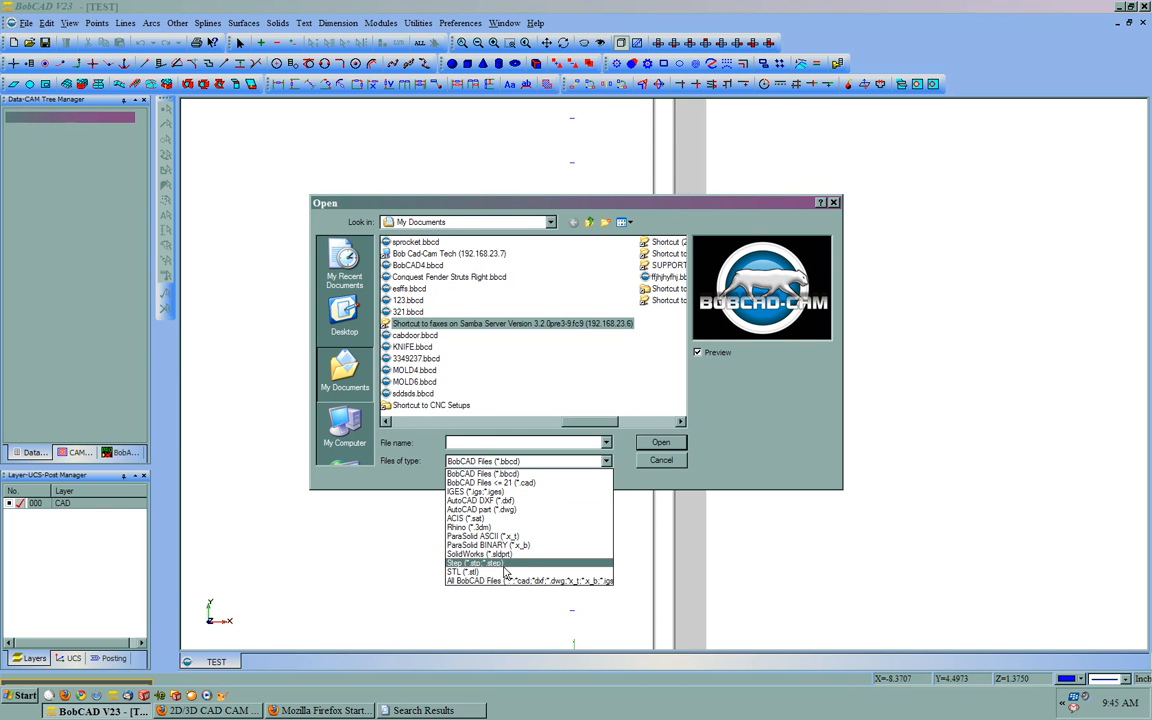
click(506, 581)
key(o)
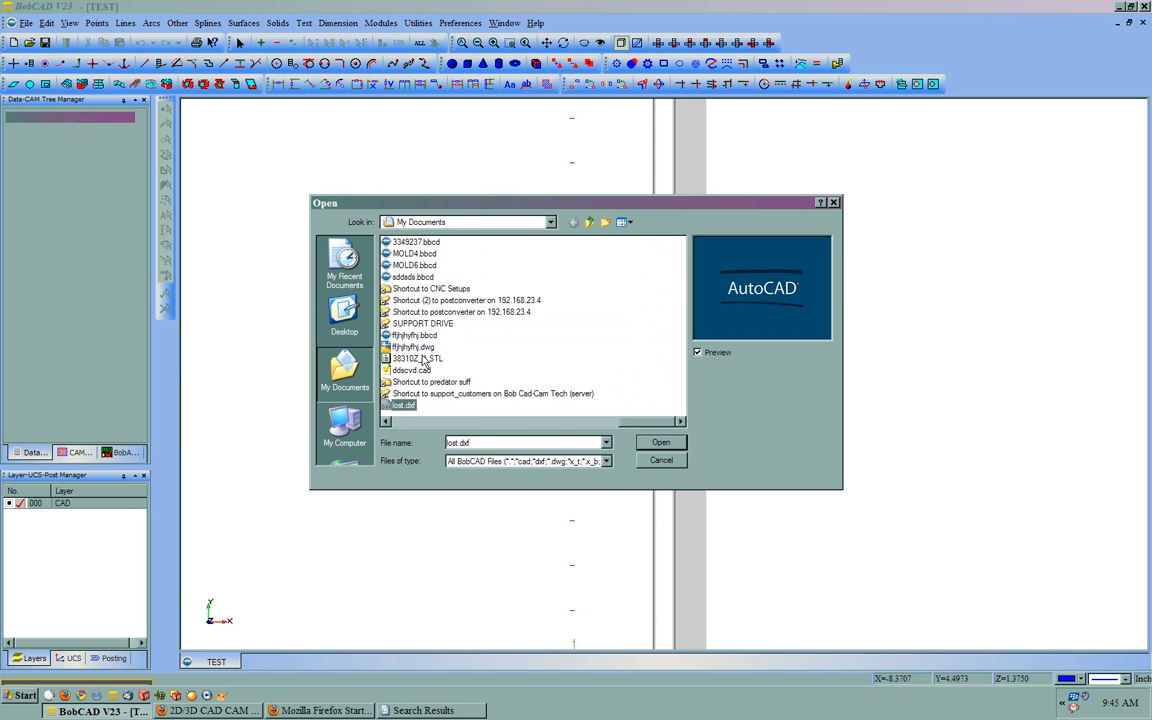
click(660, 443)
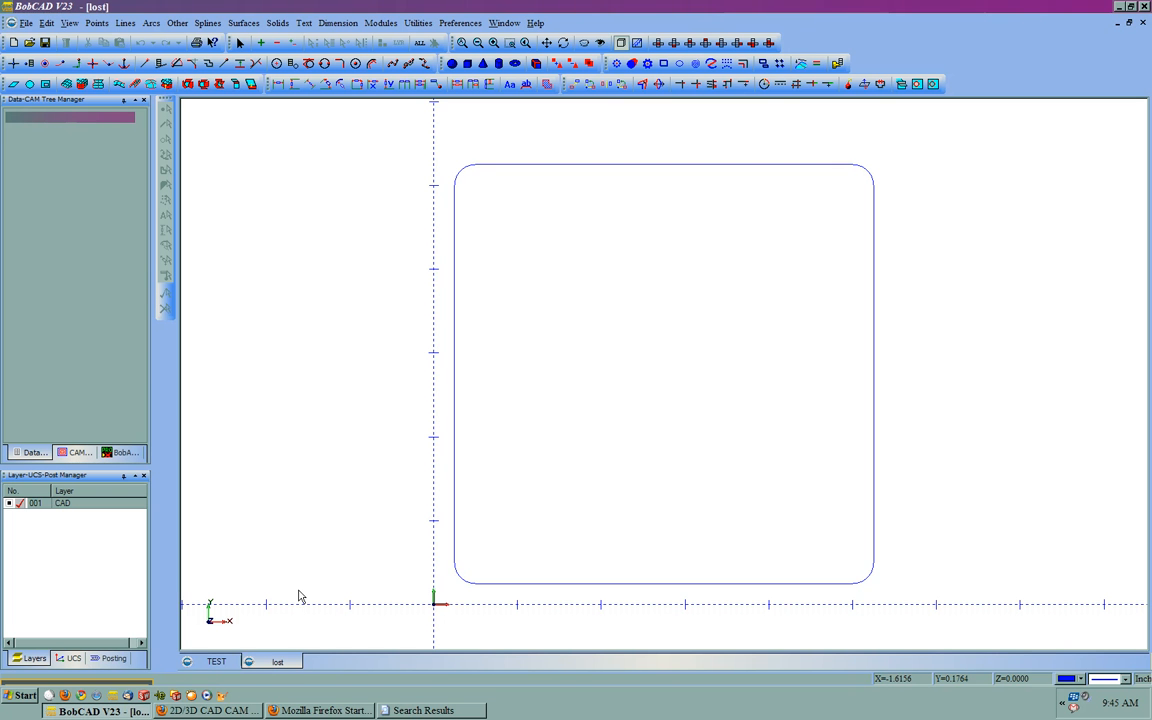
click(131, 692)
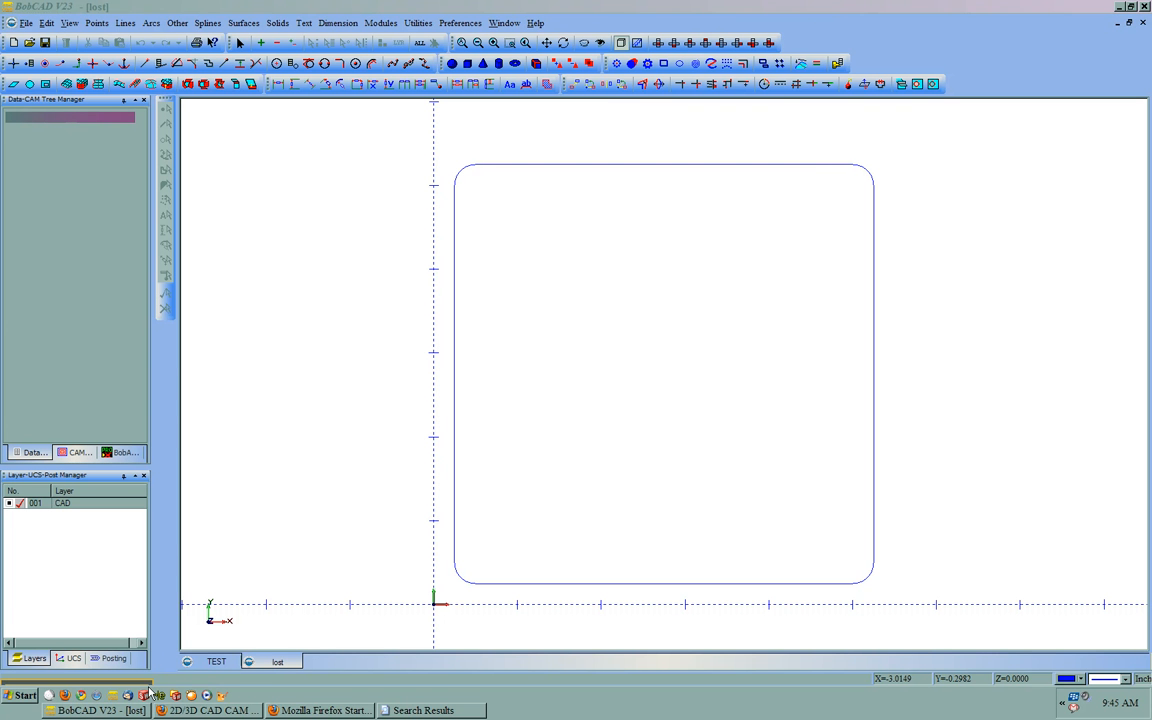
right_click(347, 698)
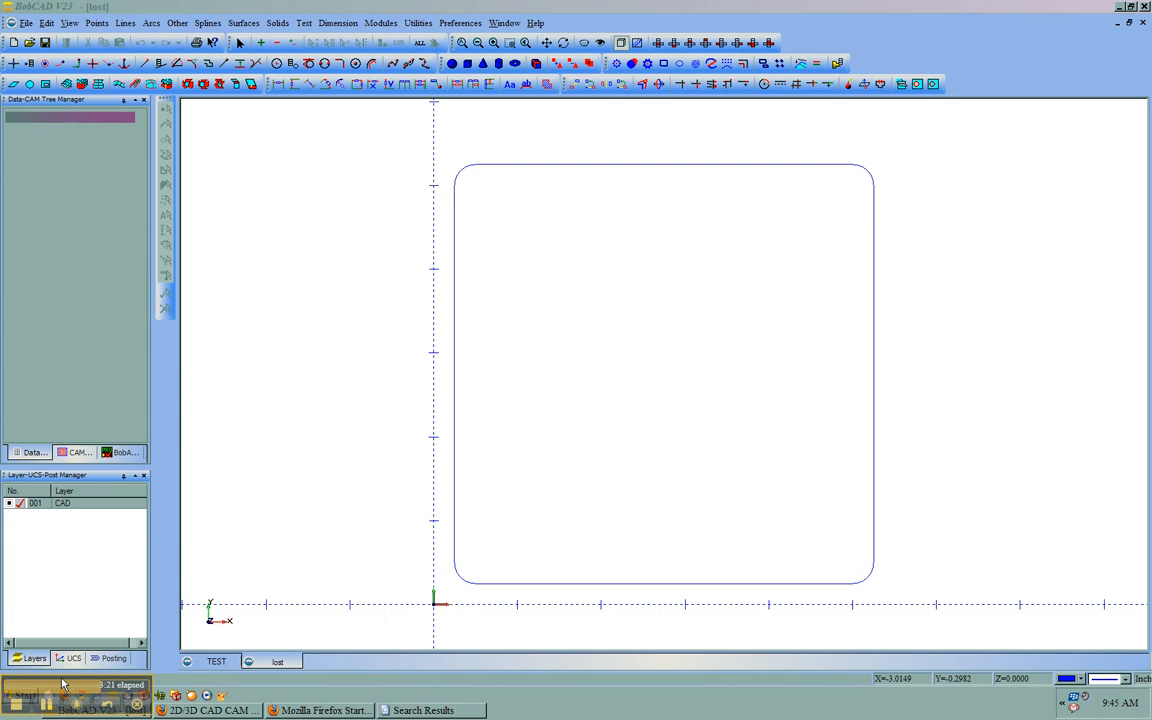